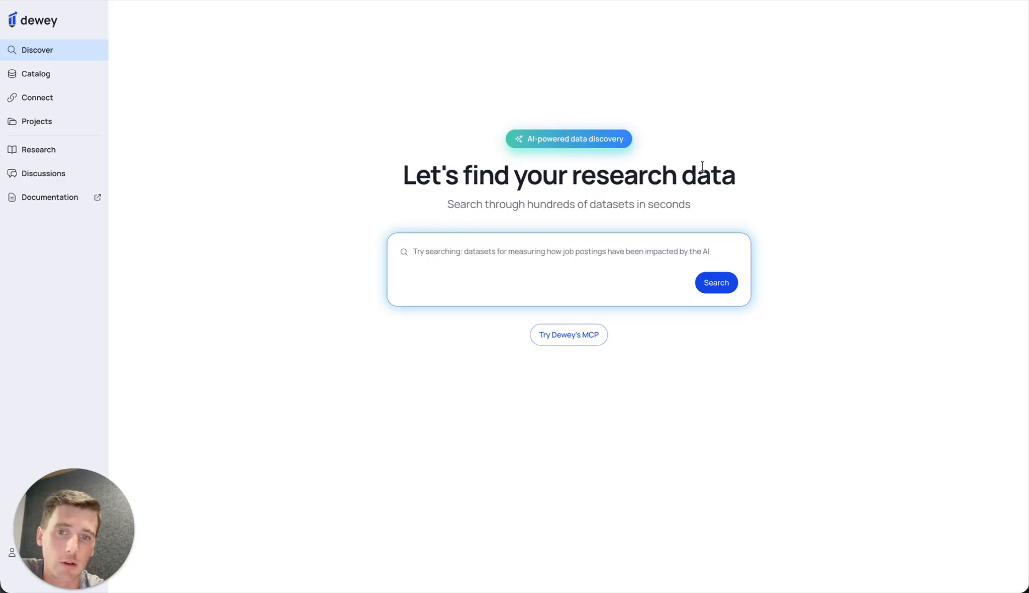
- Search Discover for "Datasets for measuring how job postings are impacted by the AI boom" and look through the matching datasets
{"action": "type", "text": "Datasets for measuring how job postings are impacted by the AI boom"}
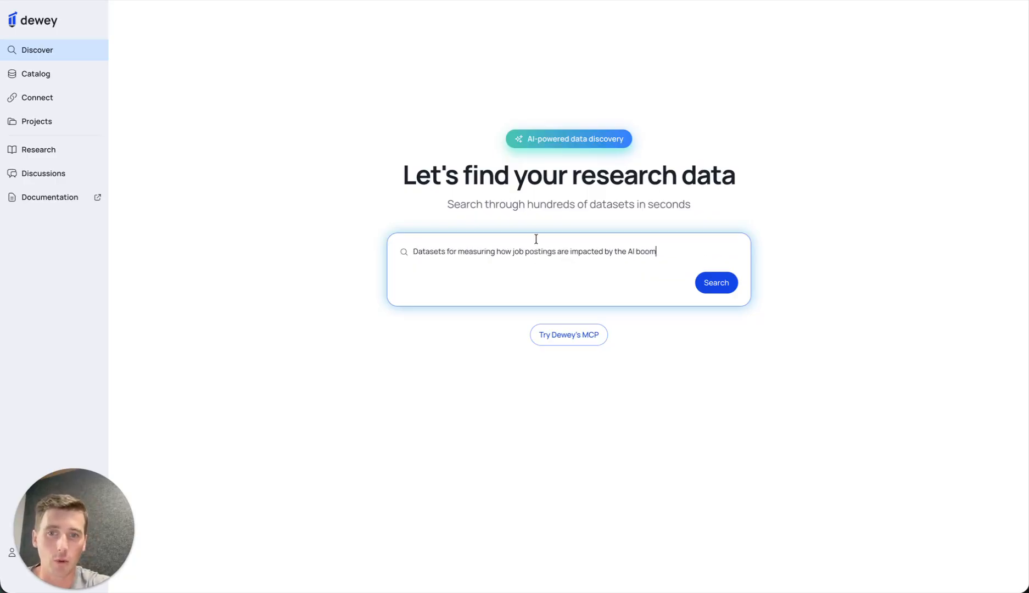
{"action": "left_click", "coordinate": [717, 282]}
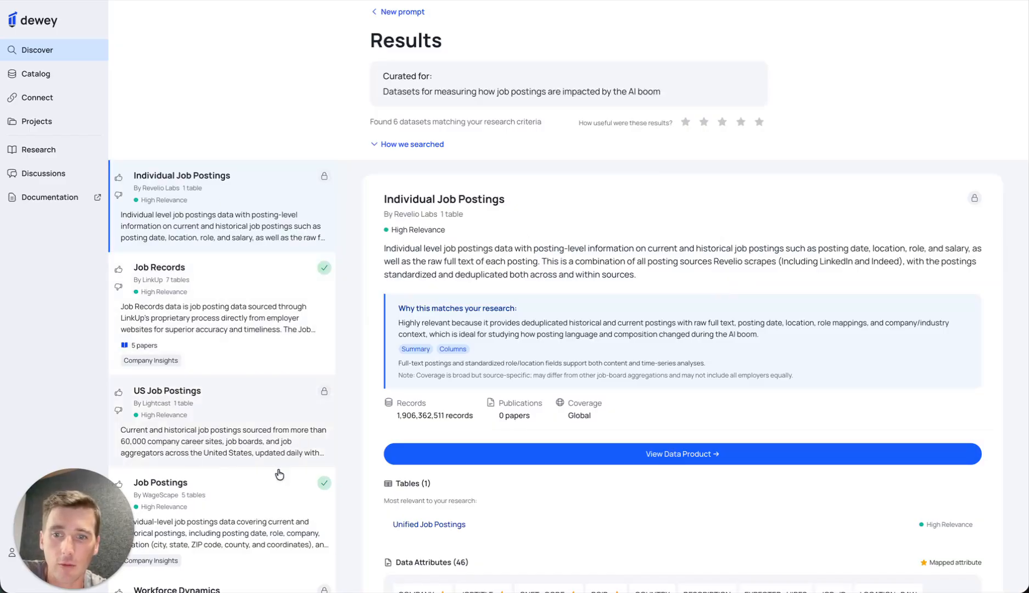
{"action": "scroll", "coordinate": [220, 384], "scroll_direction": "down", "scroll_amount": 5}
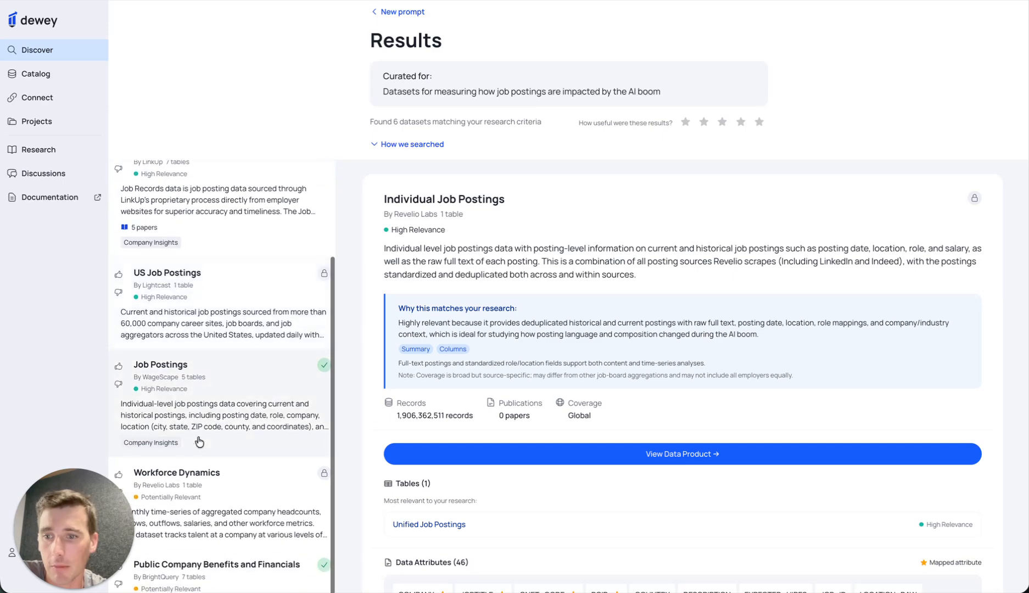
{"action": "scroll", "coordinate": [245, 413], "scroll_direction": "up", "scroll_amount": 3}
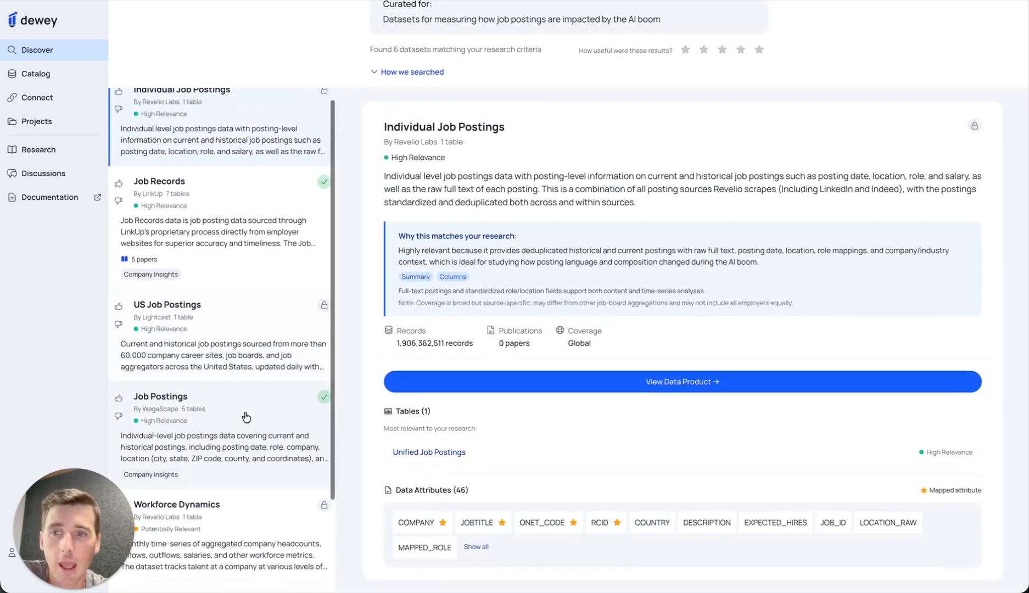
{"action": "scroll", "coordinate": [241, 208], "scroll_direction": "up", "scroll_amount": 1}
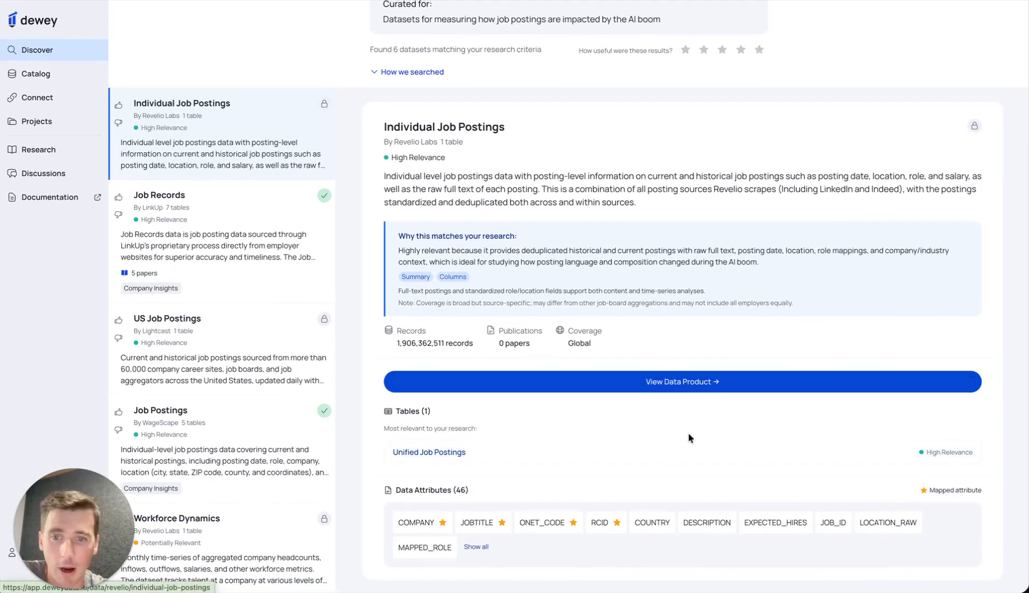
- Open LinkUp's Job Records result and review its research match, tables and publications
{"action": "left_click", "coordinate": [221, 220]}
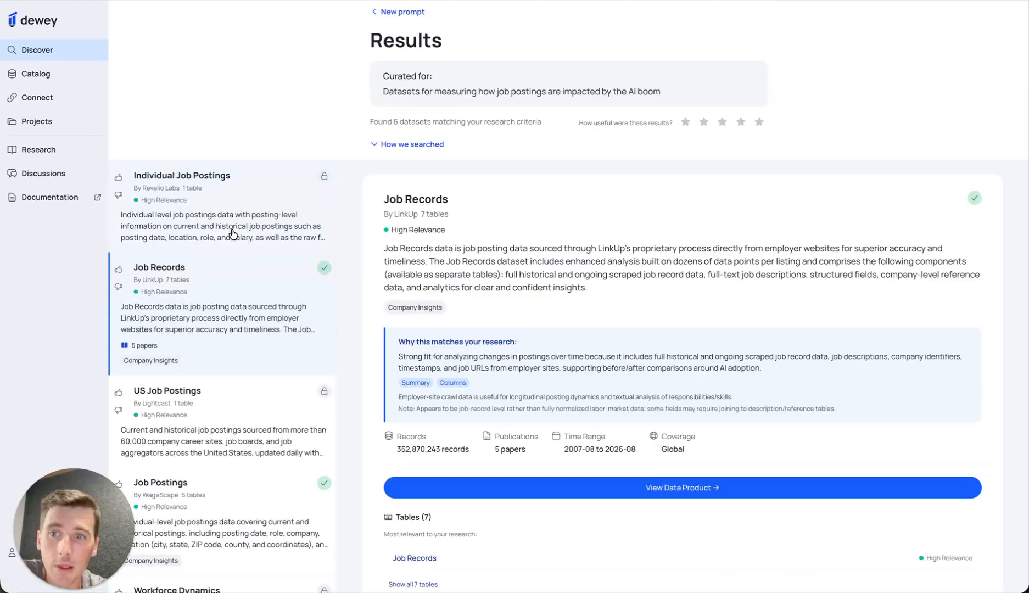
{"action": "scroll", "coordinate": [593, 310], "scroll_direction": "down", "scroll_amount": 4}
{"action": "scroll", "coordinate": [592, 367], "scroll_direction": "down", "scroll_amount": 2}
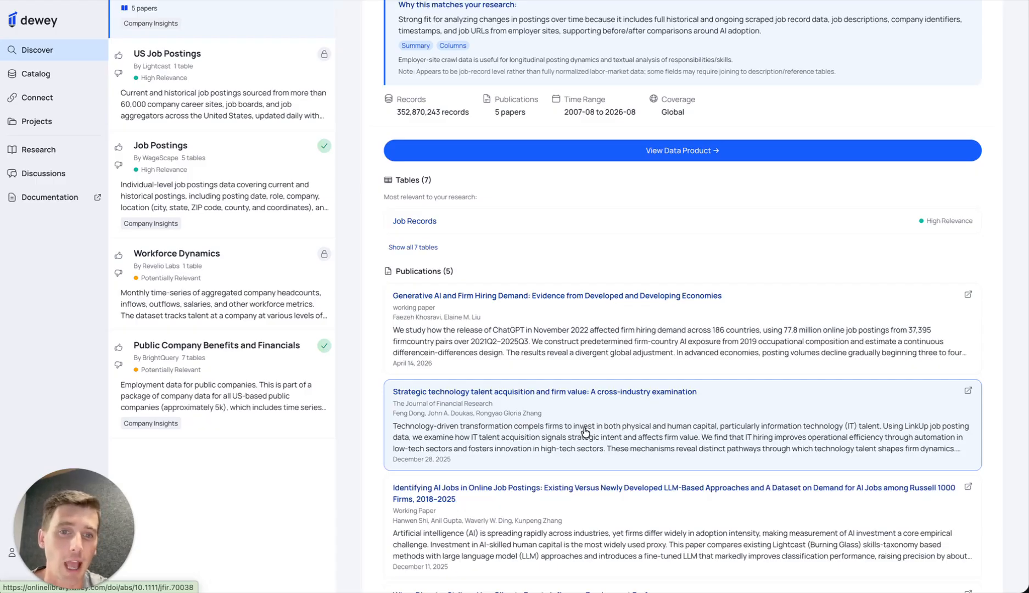
{"action": "scroll", "coordinate": [585, 432], "scroll_direction": "up", "scroll_amount": 6}
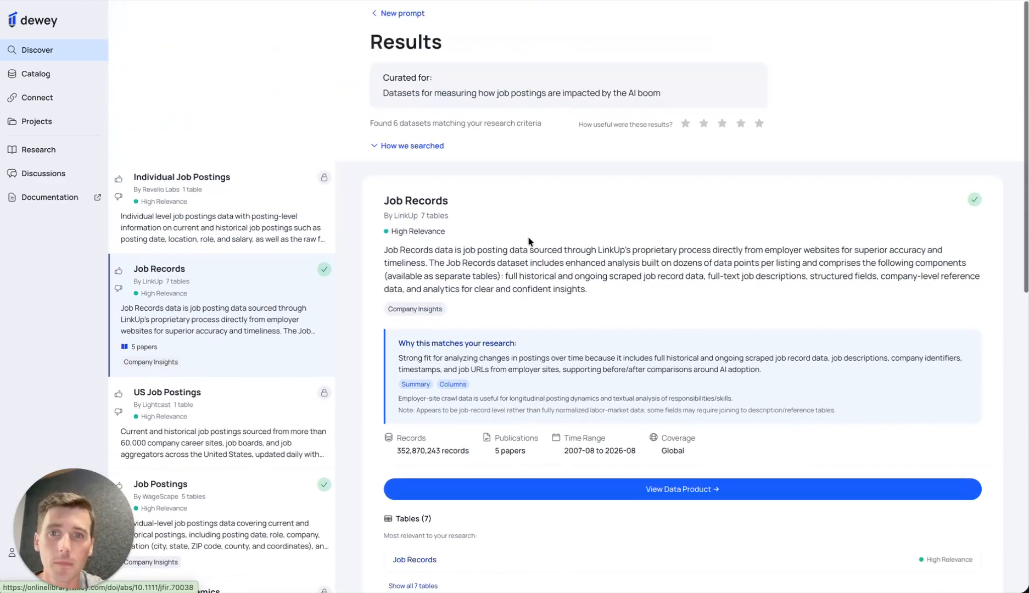
- Open SafeGraph's Spend Patterns dataset from the Catalog and examine its summary, data dictionary and data preview
{"action": "left_click", "coordinate": [38, 73]}
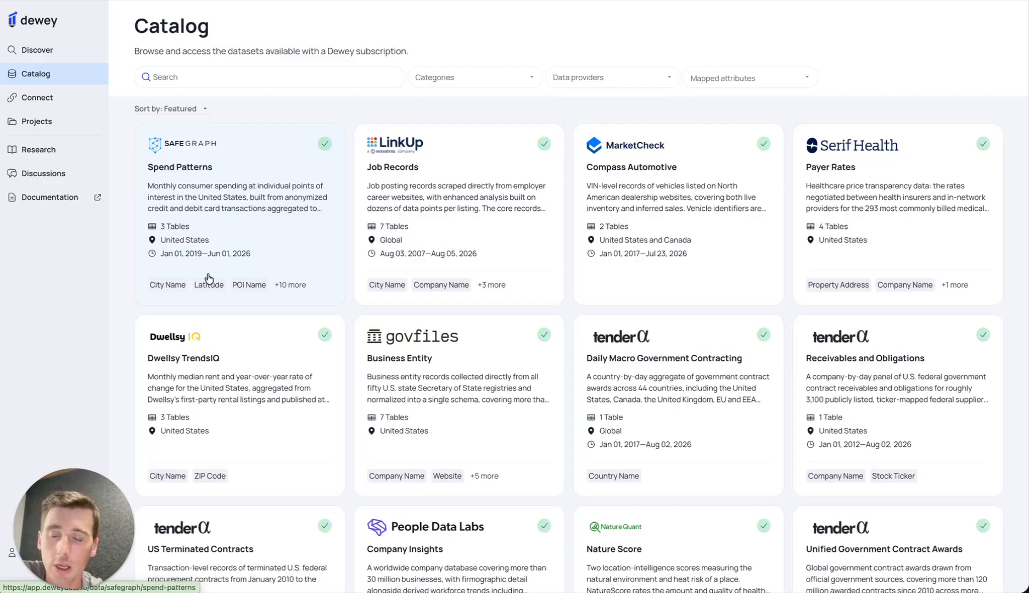
{"action": "left_click", "coordinate": [245, 178]}
{"action": "scroll", "coordinate": [328, 110], "scroll_direction": "up", "scroll_amount": 3}
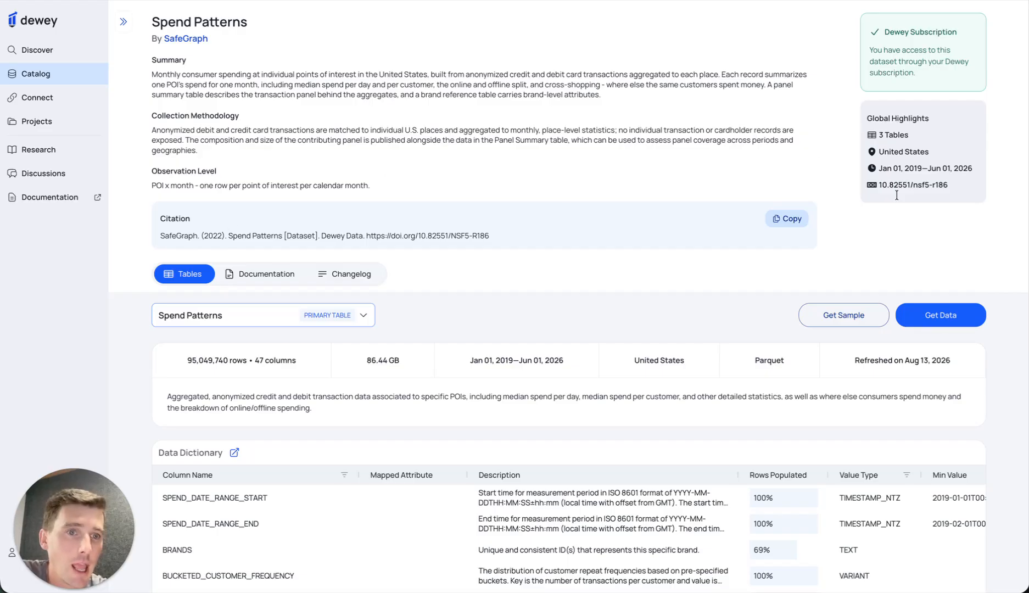
{"action": "scroll", "coordinate": [644, 135], "scroll_direction": "down", "scroll_amount": 3}
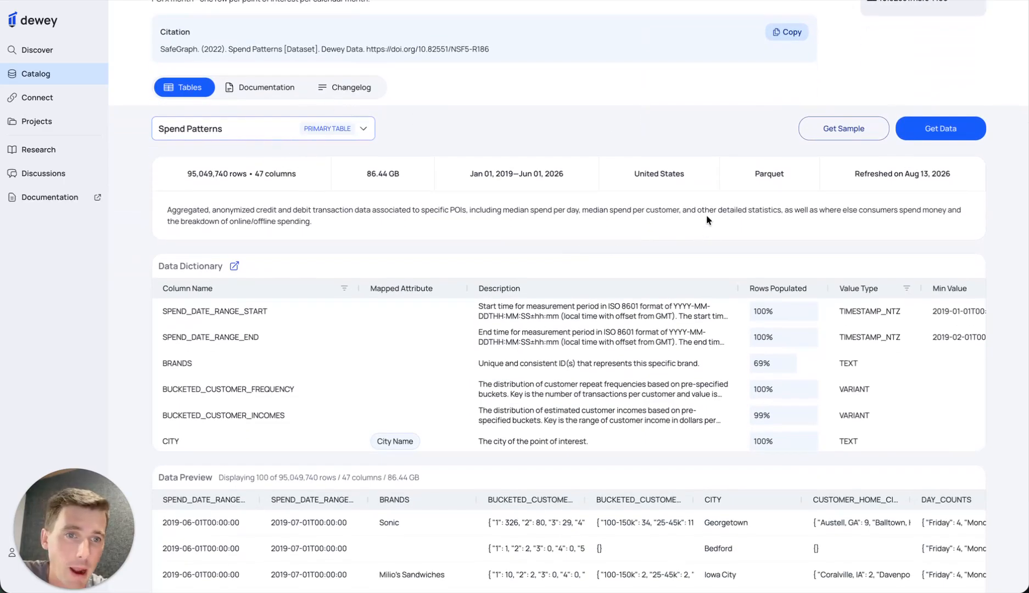
{"action": "scroll", "coordinate": [434, 247], "scroll_direction": "down", "scroll_amount": 2}
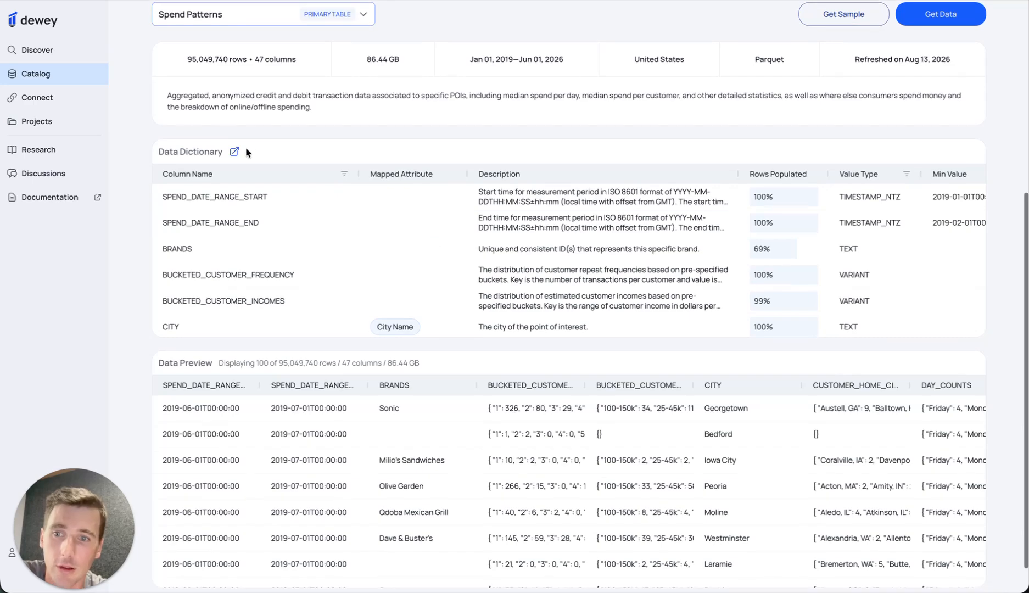
{"action": "scroll", "coordinate": [229, 445], "scroll_direction": "up", "scroll_amount": 3}
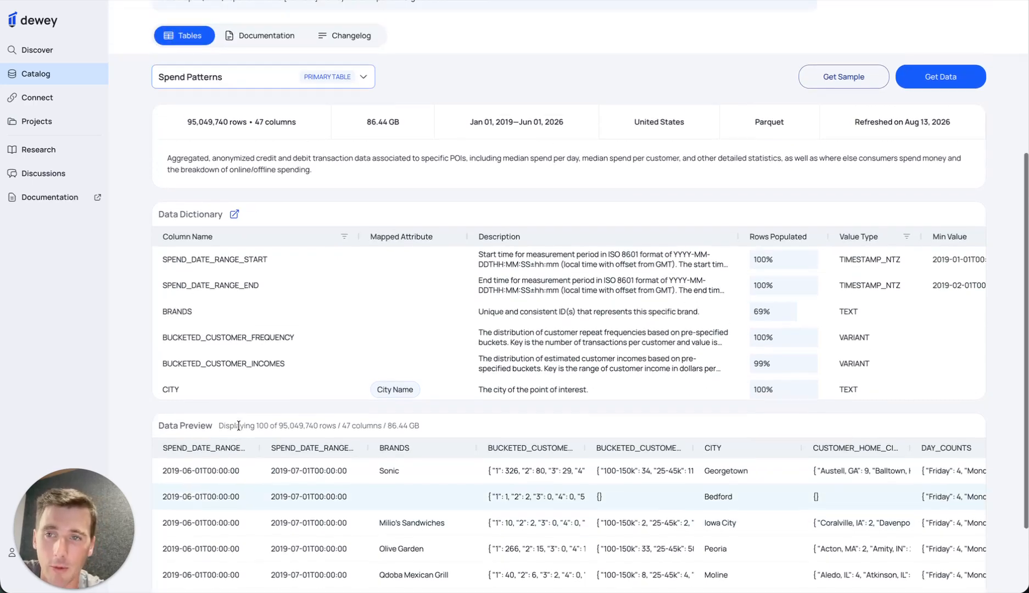
- Switch to the Panel Summary / Spend Patterns supplementary table and review its data dictionary
{"action": "left_click", "coordinate": [364, 156]}
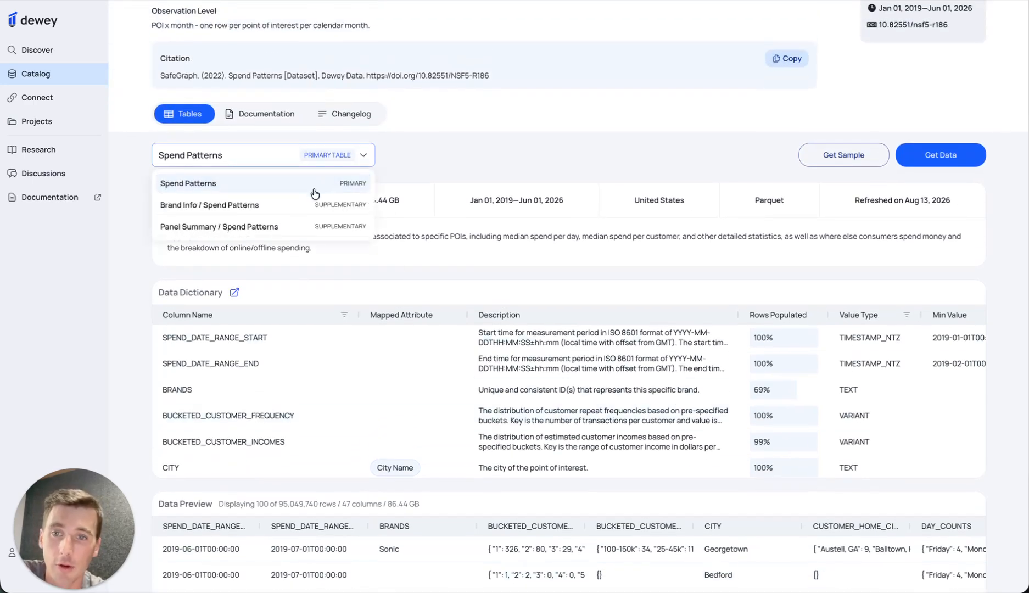
{"action": "left_click", "coordinate": [291, 229]}
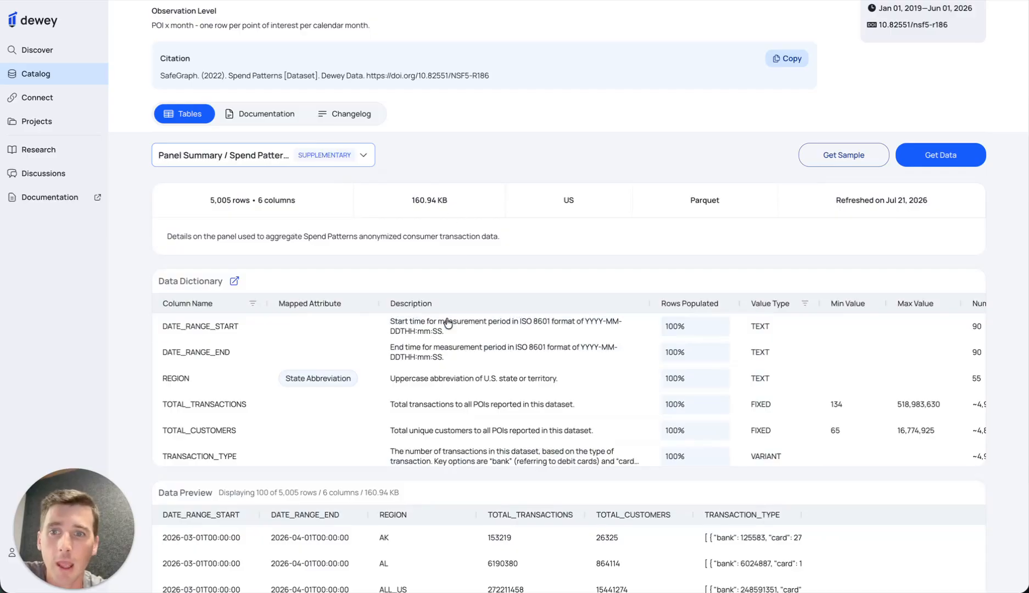
{"action": "scroll", "coordinate": [384, 396], "scroll_direction": "down", "scroll_amount": 1}
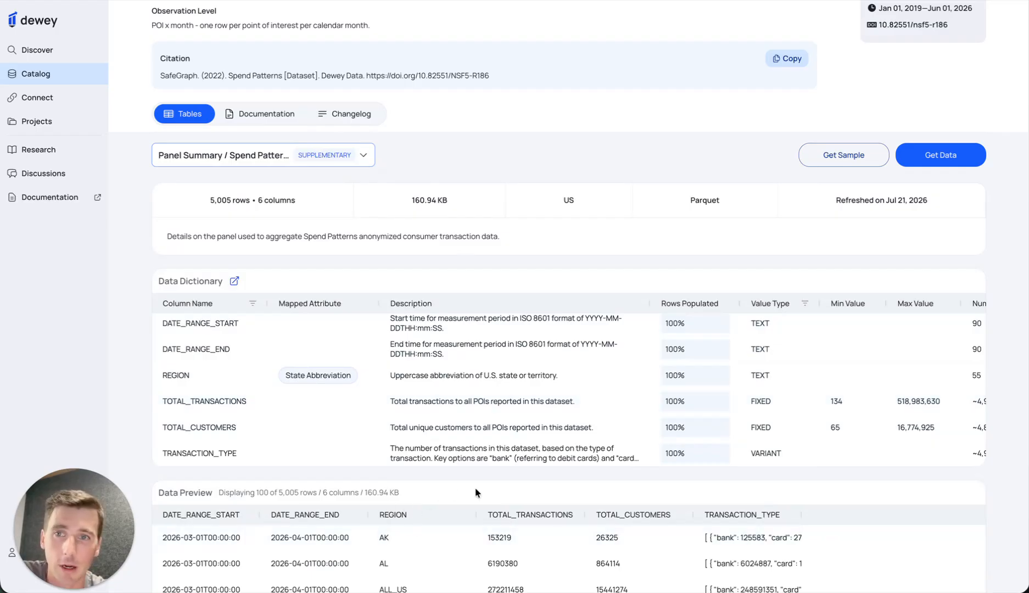
{"action": "scroll", "coordinate": [500, 483], "scroll_direction": "up", "scroll_amount": 2}
{"action": "scroll", "coordinate": [500, 482], "scroll_direction": "up", "scroll_amount": 1}
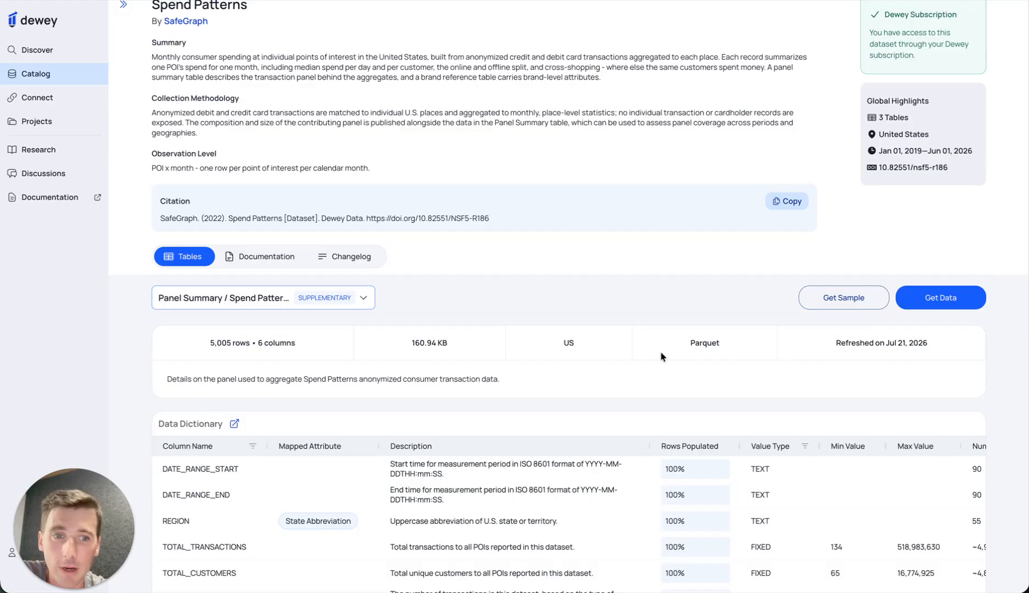
- Request the unfiltered Panel Summary table's data and create a new project named "Test Project" with the description "This is a test project"
{"action": "left_click", "coordinate": [945, 296]}
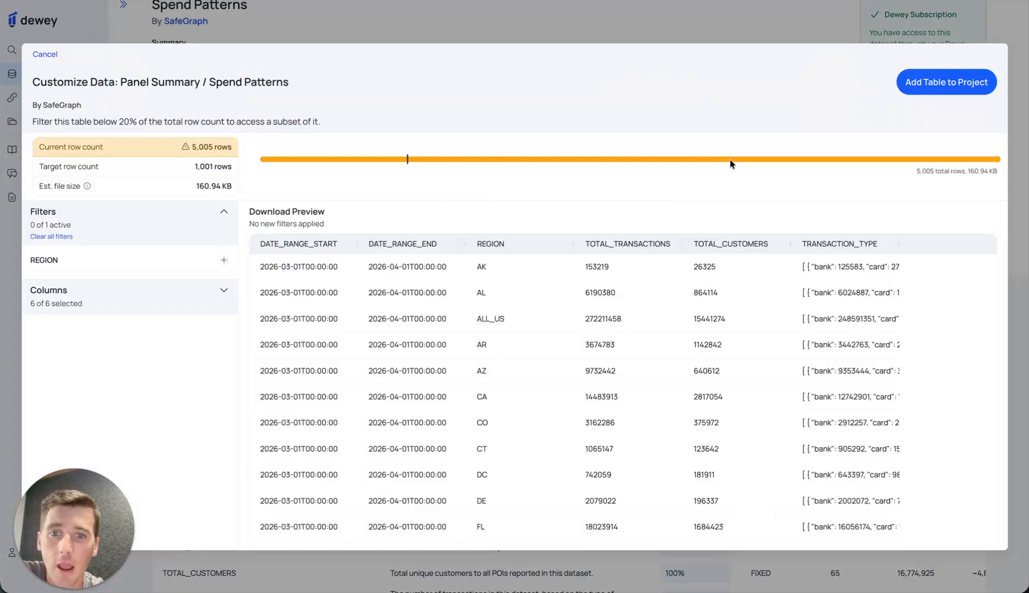
{"action": "left_click", "coordinate": [925, 89]}
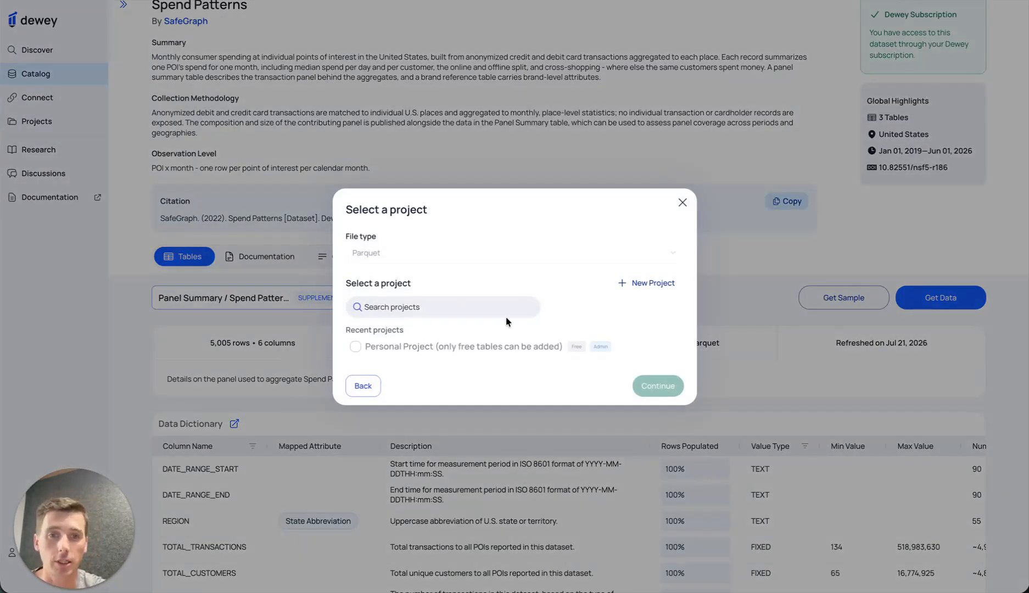
{"action": "left_click", "coordinate": [647, 283]}
{"action": "left_click", "coordinate": [519, 103]}
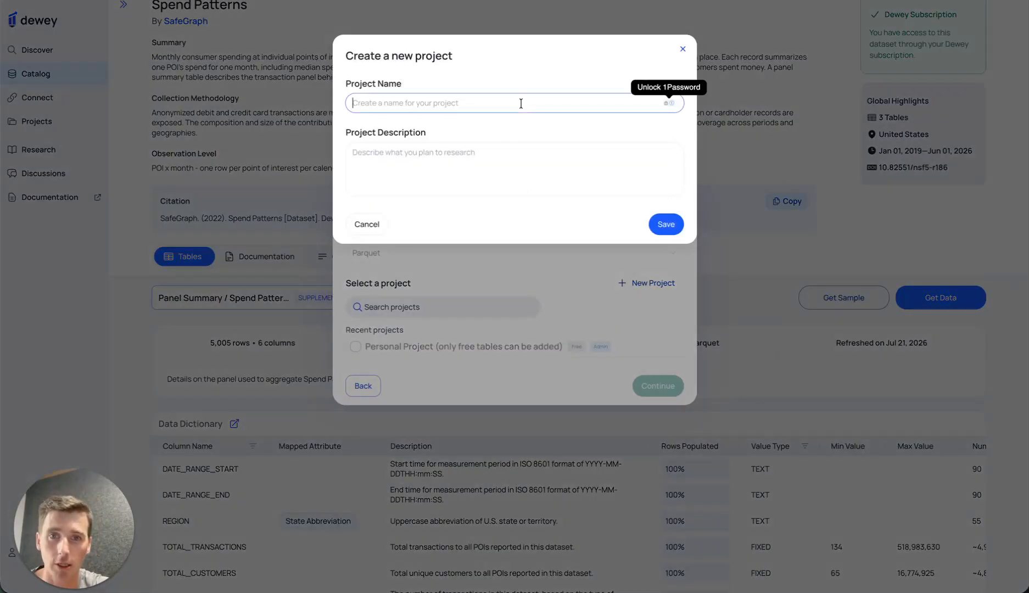
{"action": "type", "text": "Test Project"}
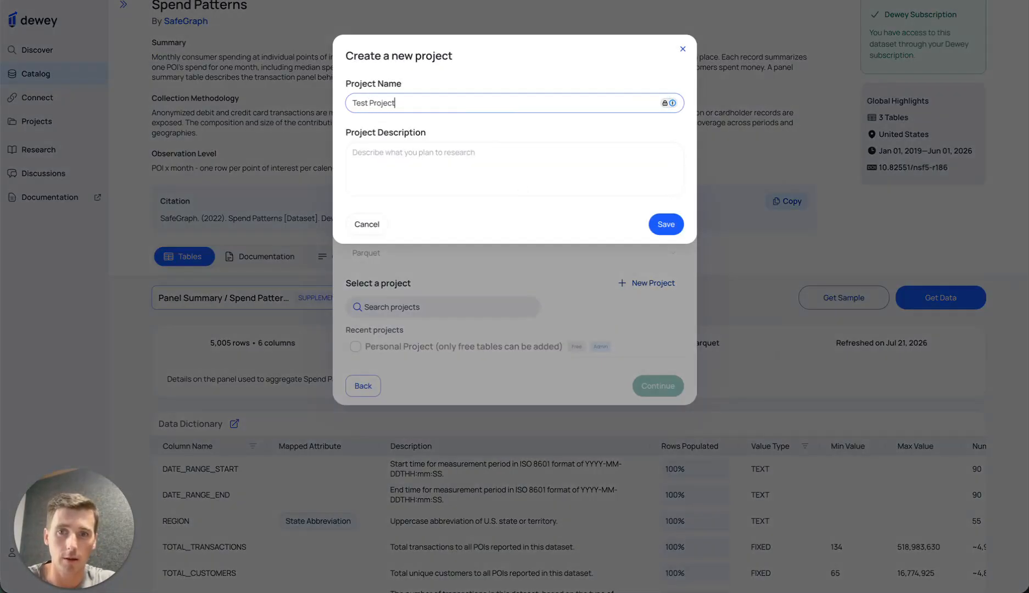
{"action": "left_click", "coordinate": [503, 149]}
{"action": "type", "text": "This is a test project"}
{"action": "left_click", "coordinate": [661, 225]}
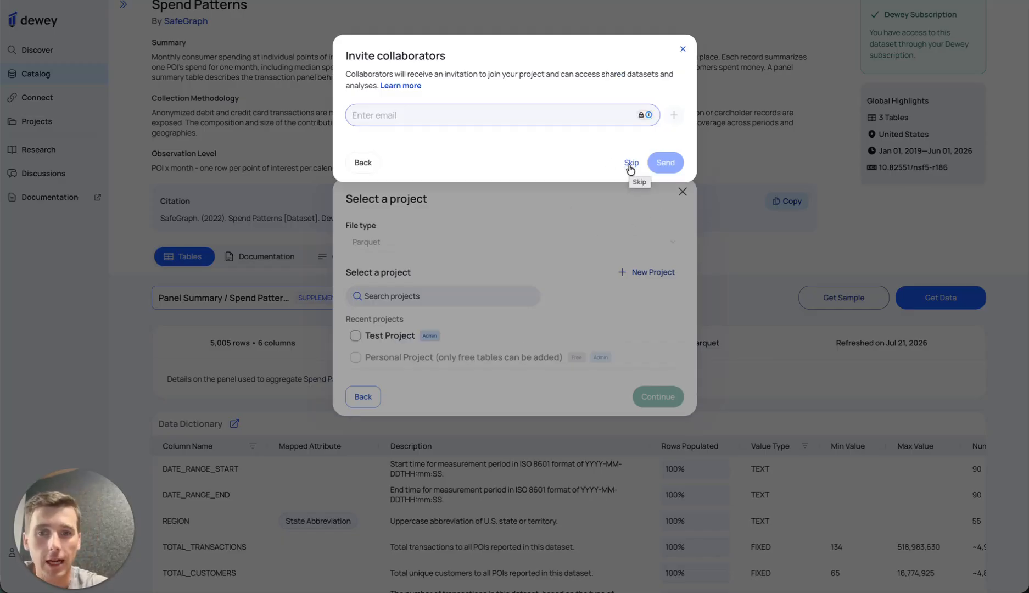
- Skip inviting collaborators and add the Panel Summary table to Test Project
{"action": "left_click", "coordinate": [630, 164]}
{"action": "left_click", "coordinate": [356, 335]}
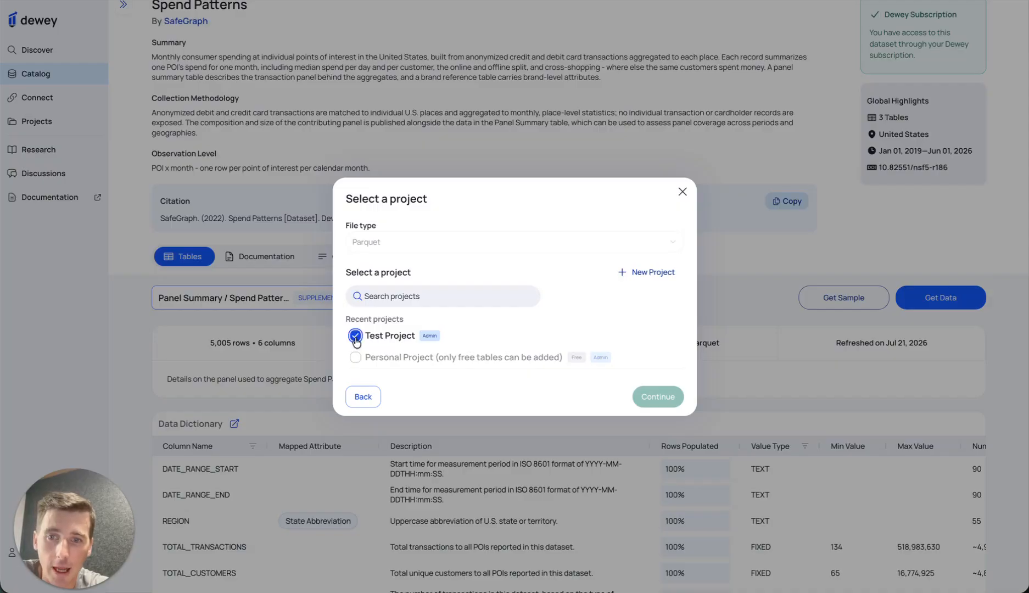
{"action": "left_click", "coordinate": [648, 391]}
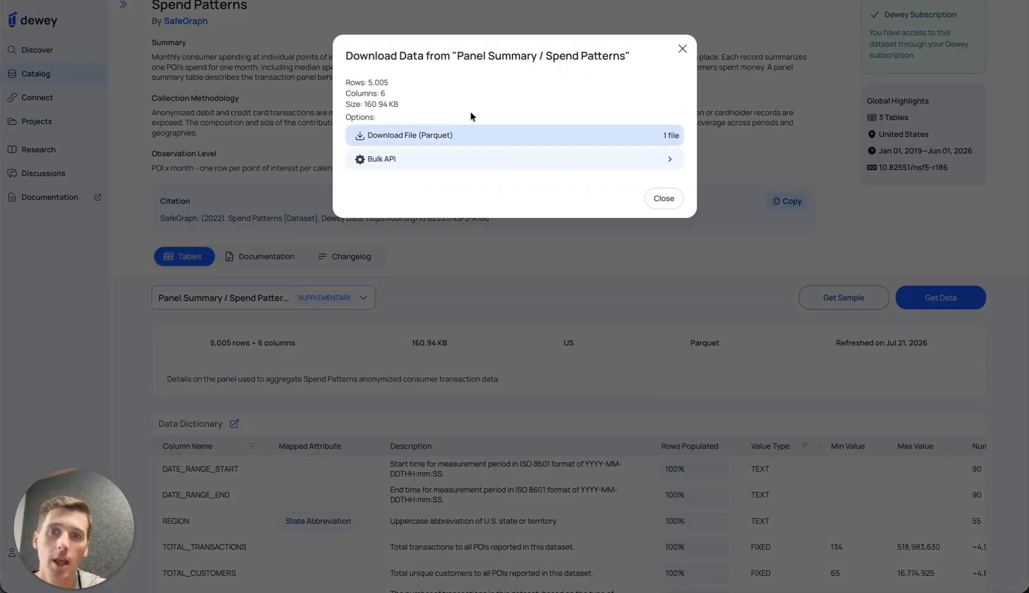
- View the Parquet file and Bulk API download options for the Panel Summary table, and close the download dialog
{"action": "left_click", "coordinate": [473, 129]}
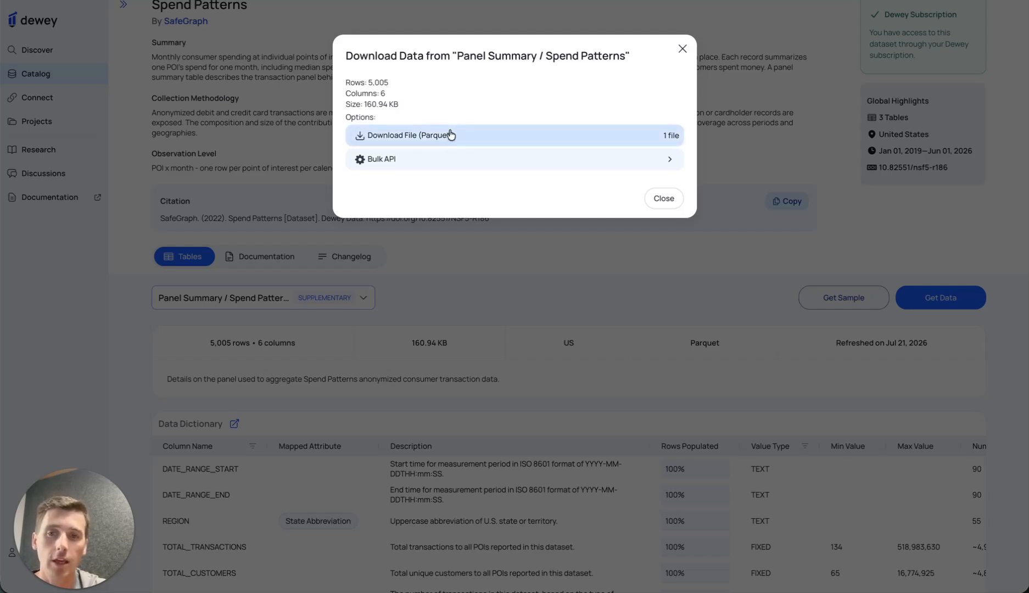
{"action": "left_click", "coordinate": [446, 165]}
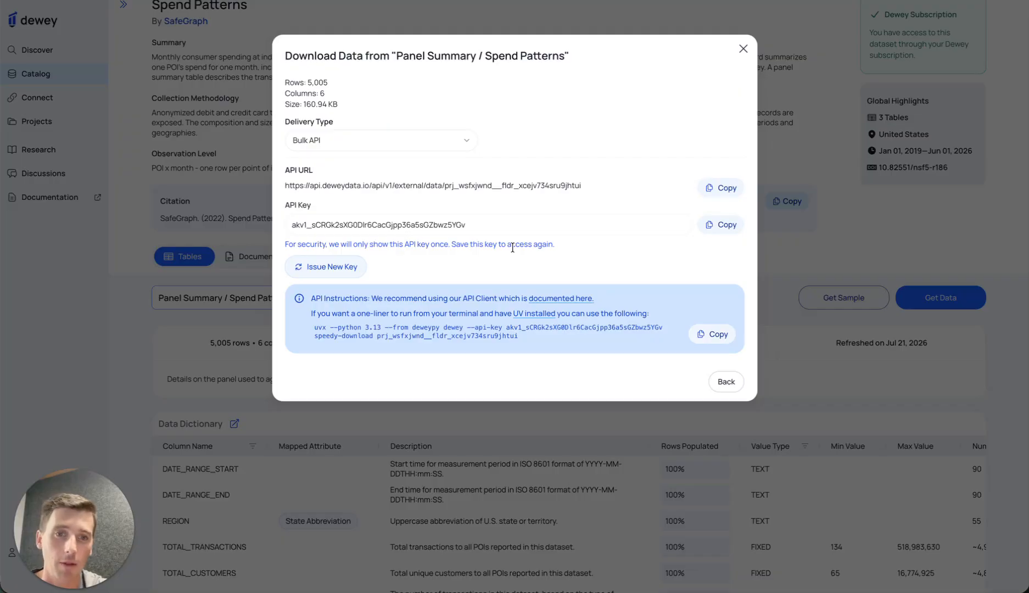
{"action": "left_click", "coordinate": [749, 54]}
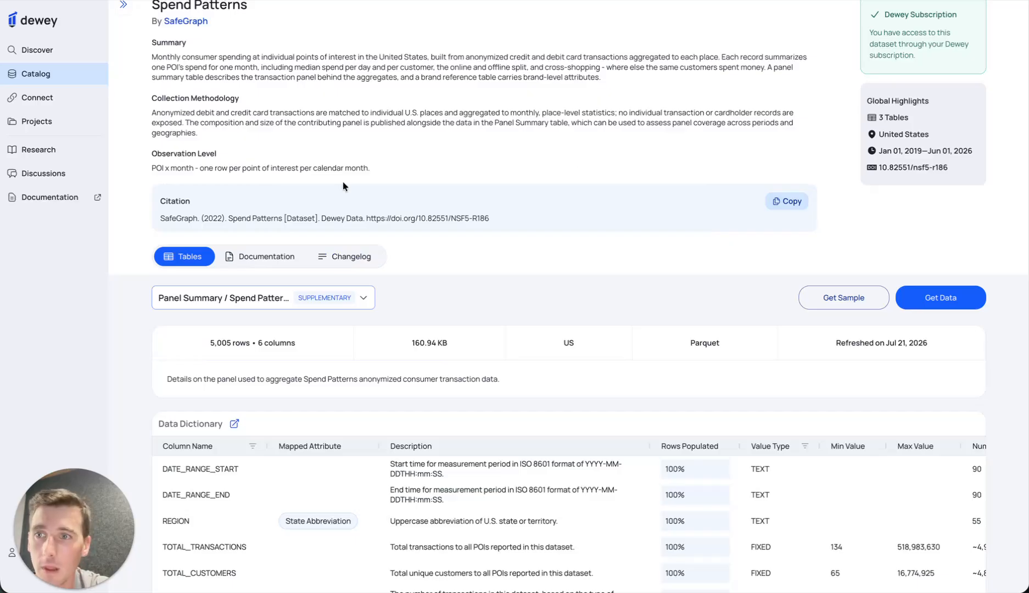
- Open Test Project, view the data customization for its Panel Summary / Spend Patterns table, and cancel without downloading
{"action": "left_click", "coordinate": [41, 121]}
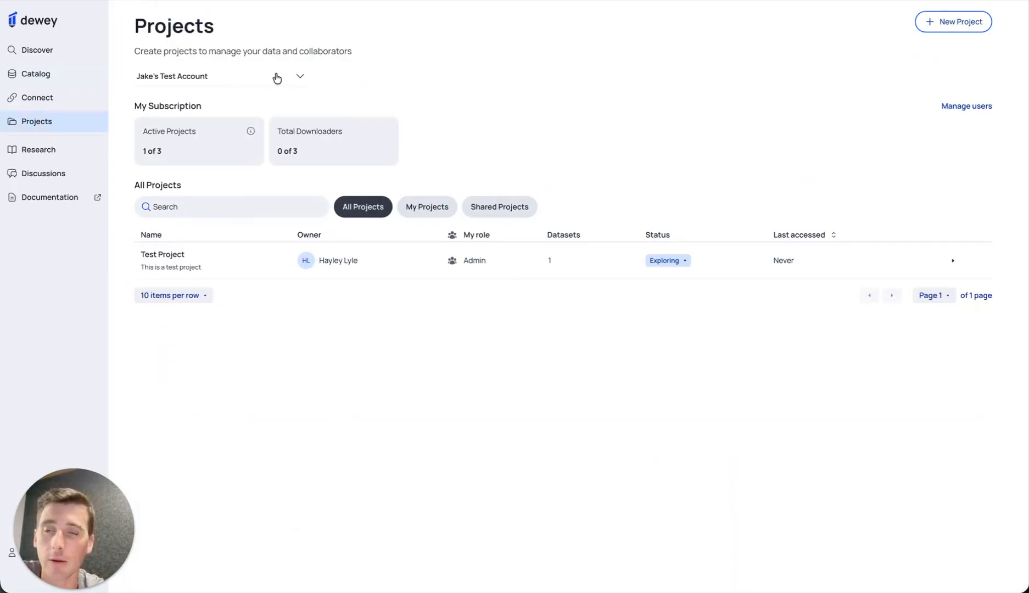
{"action": "left_click", "coordinate": [369, 248]}
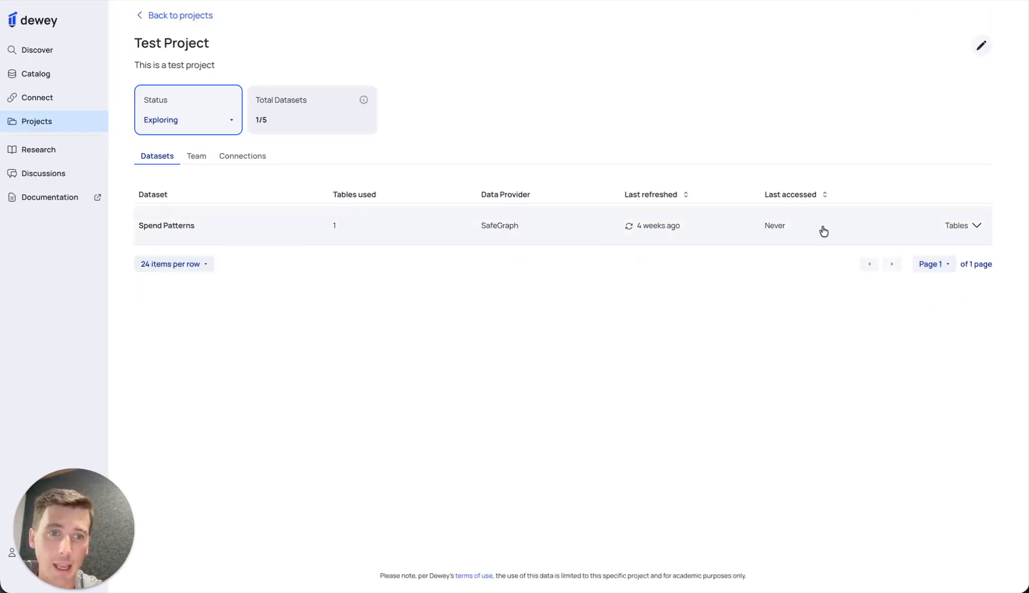
{"action": "left_click", "coordinate": [976, 226]}
{"action": "left_click", "coordinate": [934, 262]}
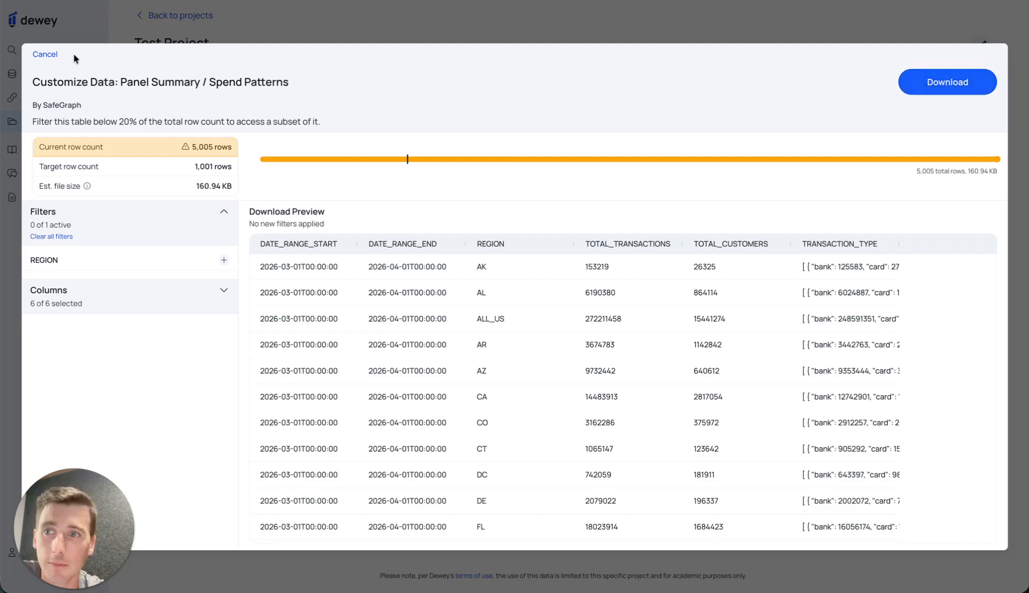
{"action": "left_click", "coordinate": [49, 57]}
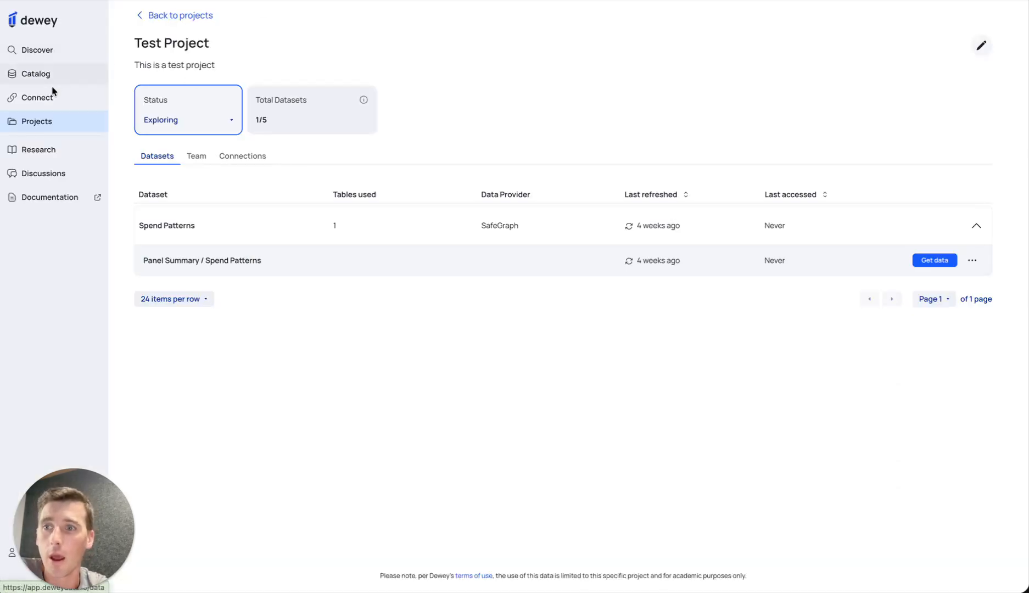
- Browse the Research papers that cite Dewey data providers and open the Discussions page
{"action": "left_click", "coordinate": [30, 149]}
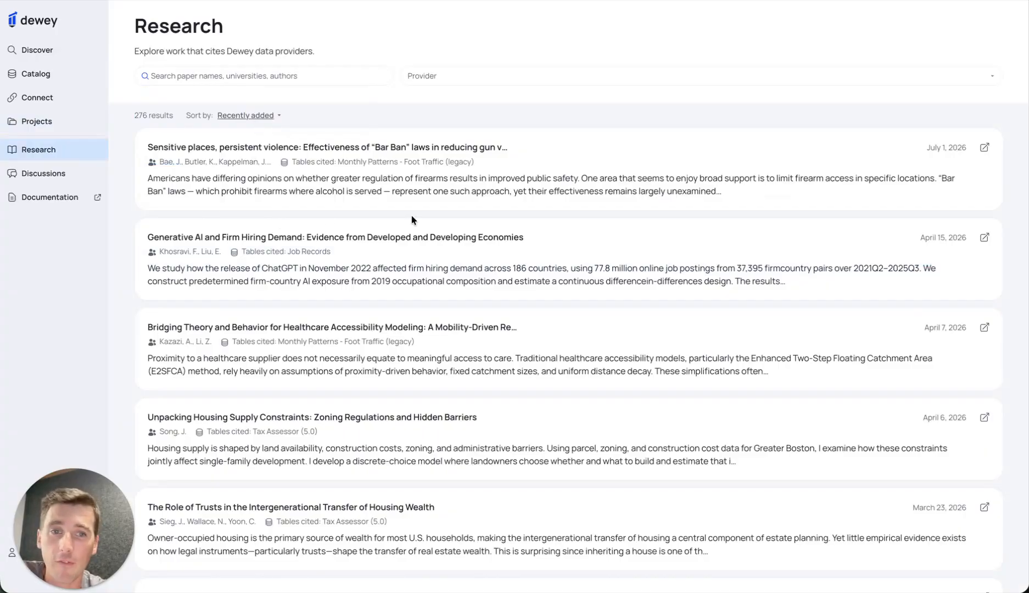
{"action": "scroll", "coordinate": [307, 313], "scroll_direction": "down", "scroll_amount": 1}
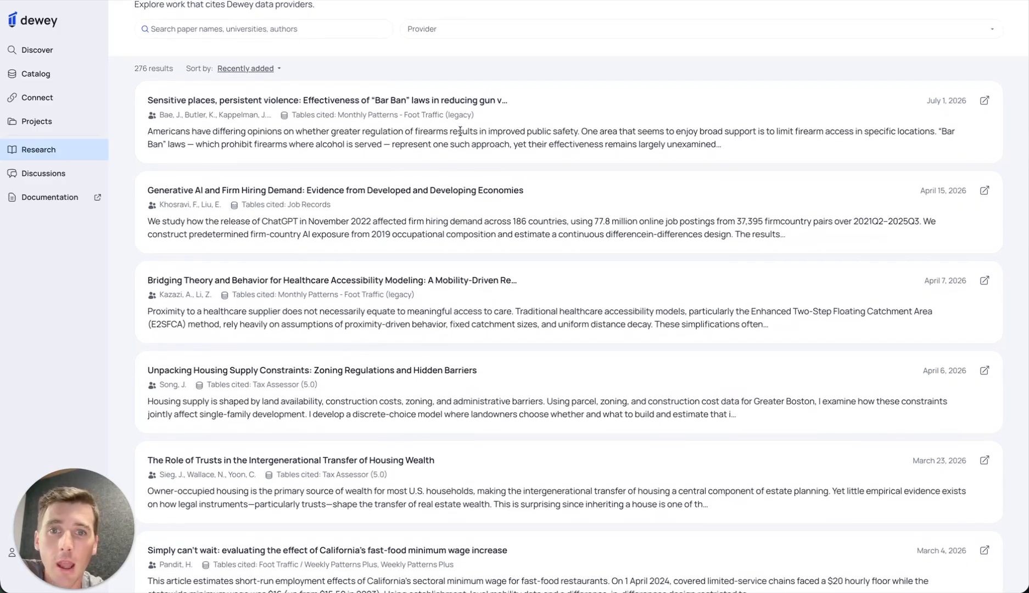
{"action": "scroll", "coordinate": [464, 135], "scroll_direction": "up", "scroll_amount": 1}
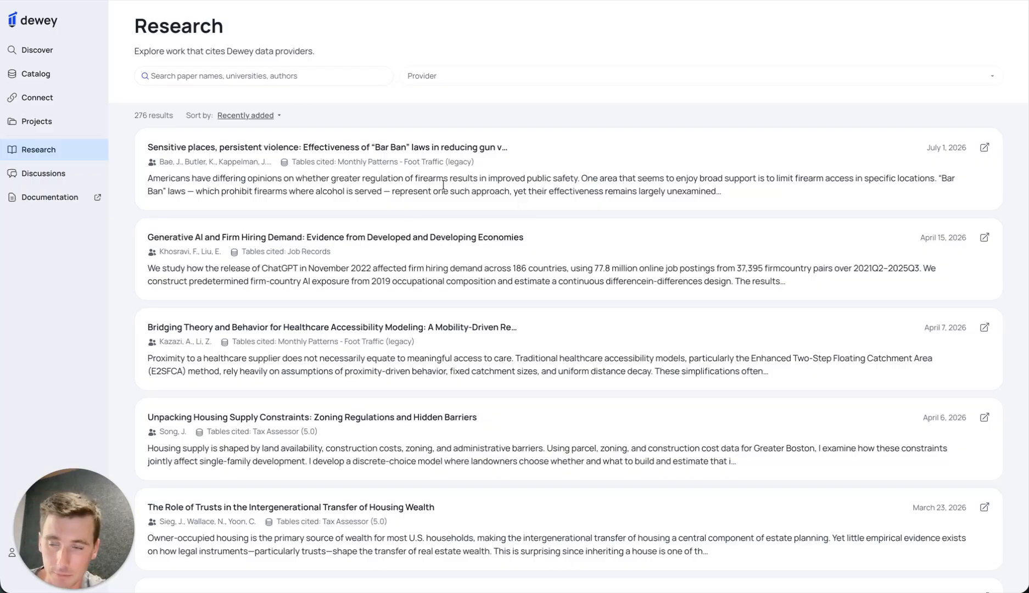
{"action": "left_click", "coordinate": [36, 172]}
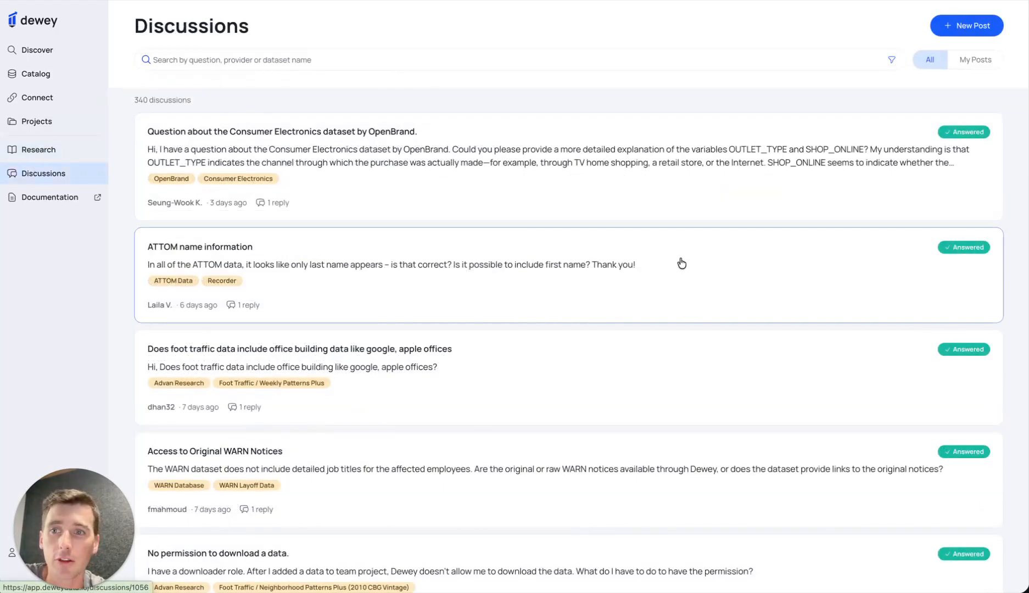